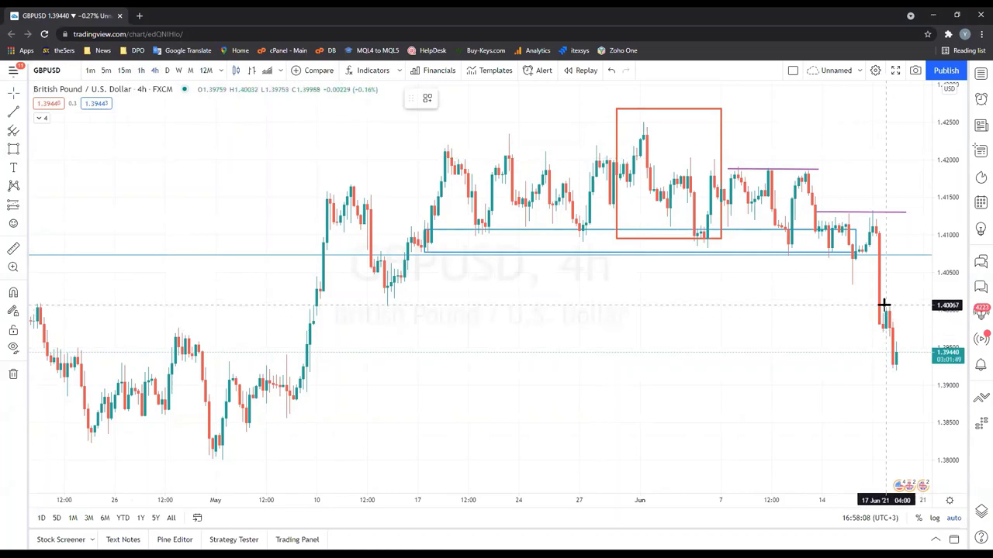
- Draw a small red zone near 1.40 beside the latest candles, then view the 1-hour chart
left_click_drag(884, 305, 923, 327)
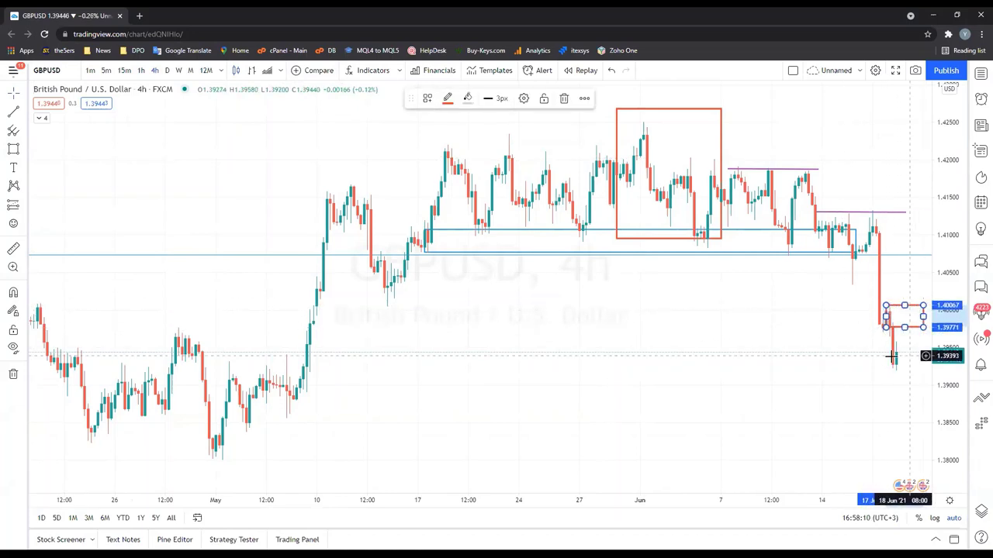
left_click(820, 353)
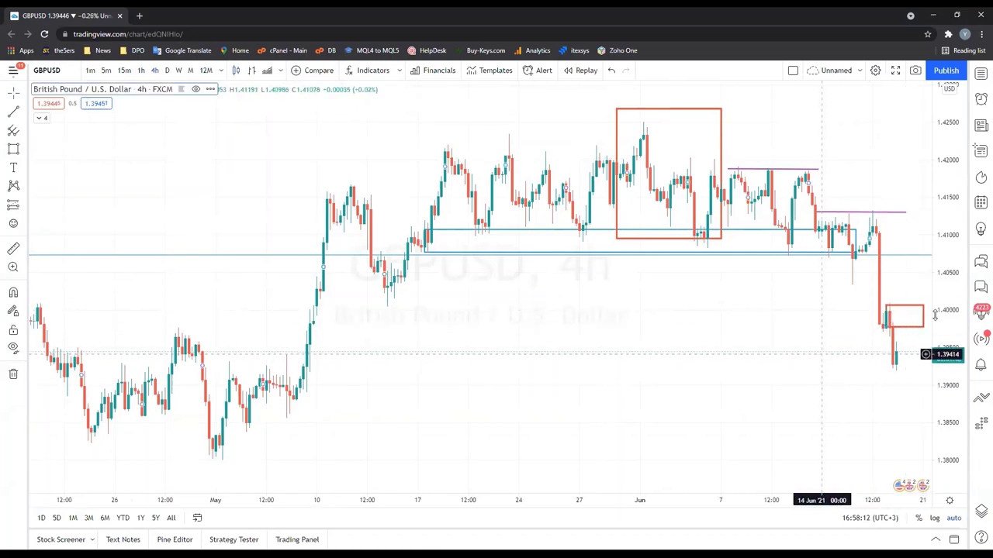
left_click(140, 70)
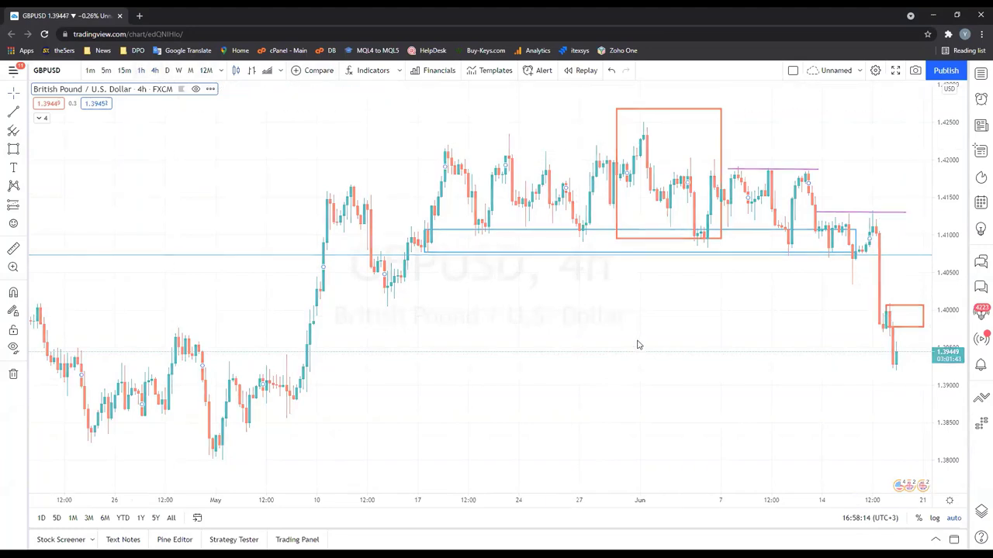
scroll(851, 272, "right", 5)
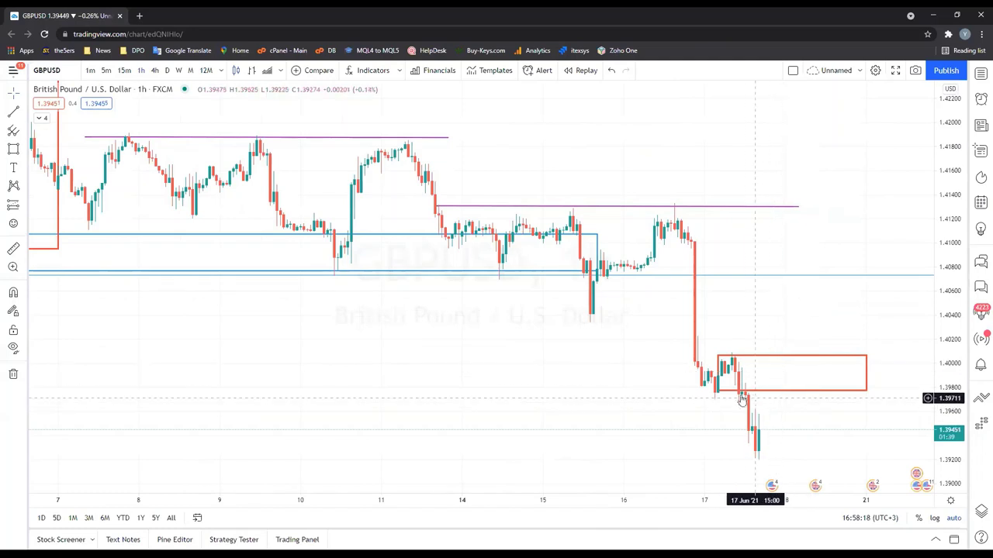
- Draw a horizontal red line at about 1.4040, delete it, and switch to the daily chart
left_click(717, 376)
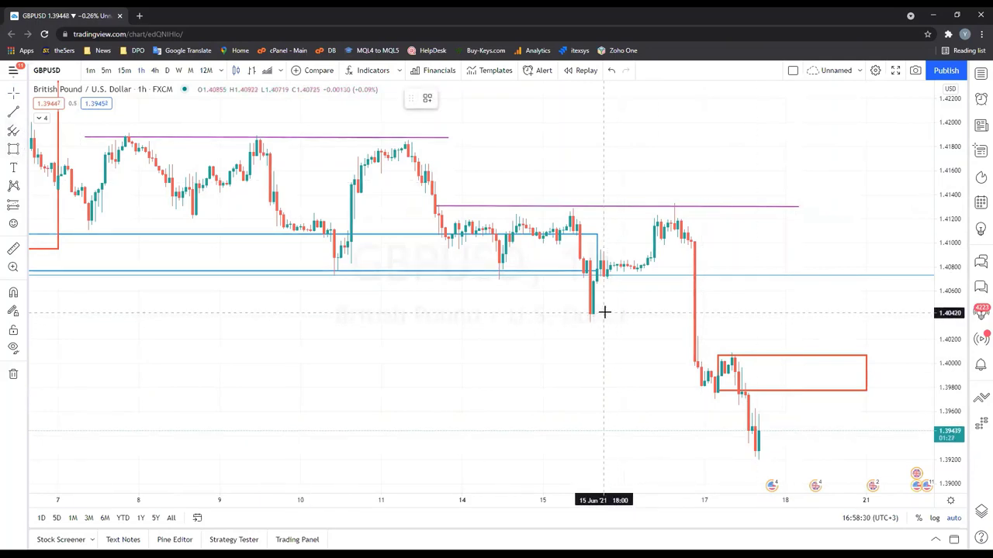
left_click_drag(578, 314, 889, 315)
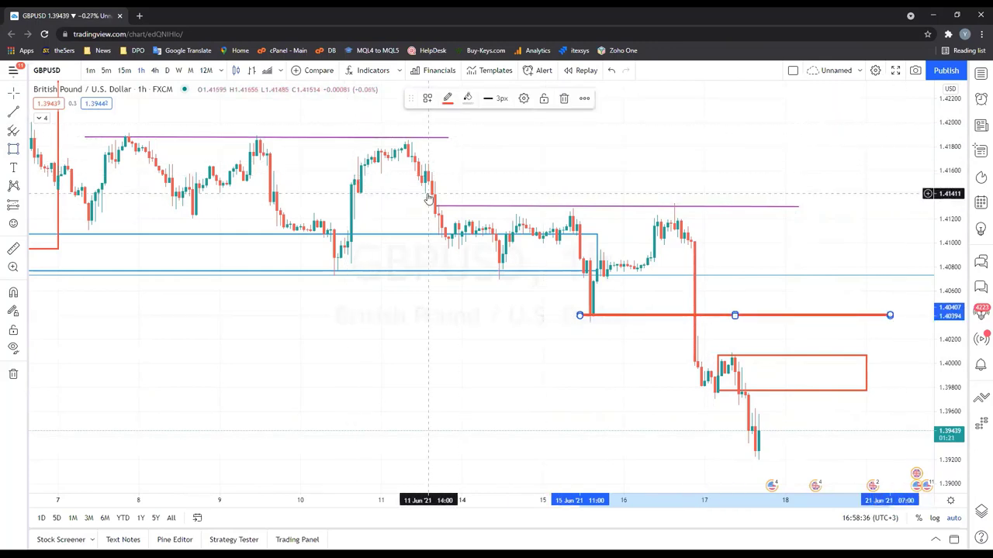
key("Delete")
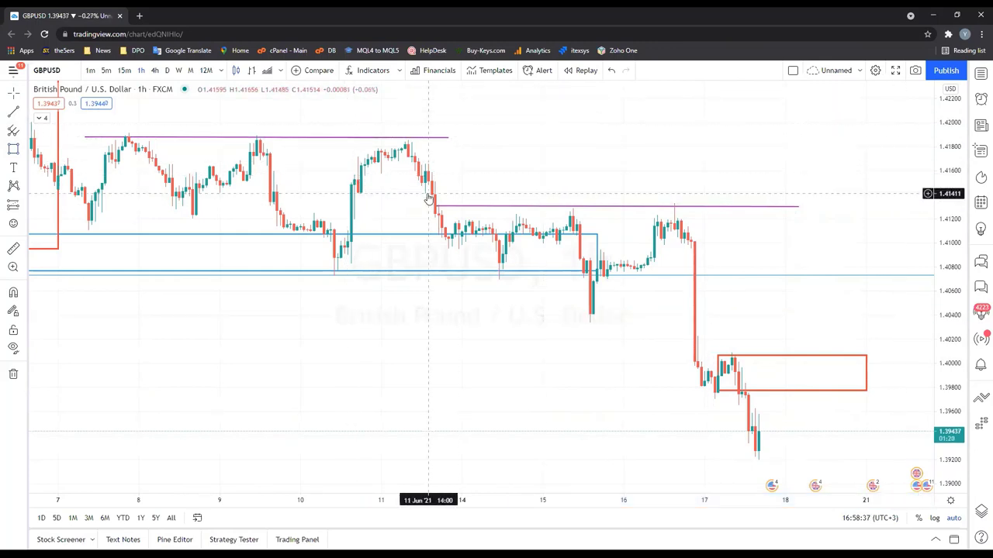
left_click(168, 71)
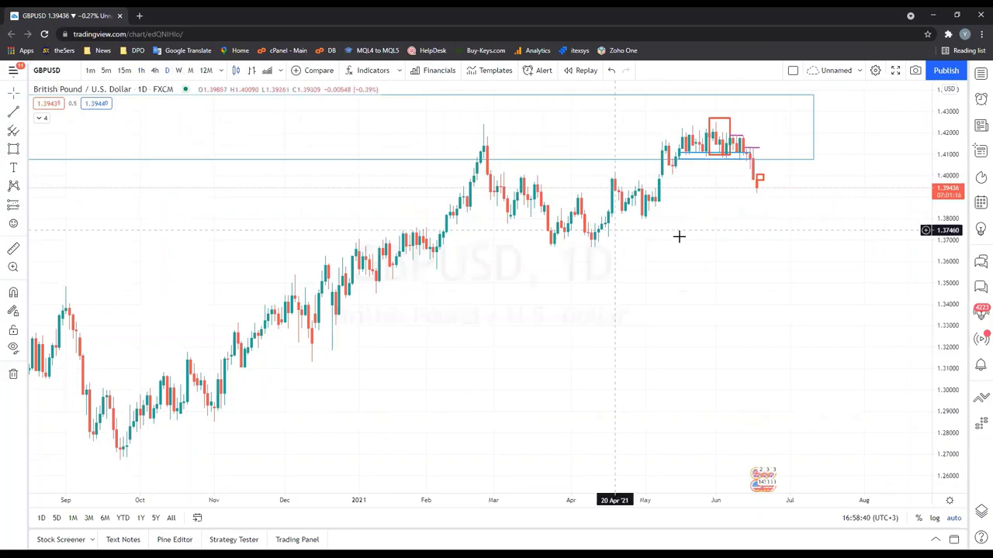
- On the weekly chart, draw a red zone around 1.38 starting from late April
left_click_drag(758, 177, 755, 173)
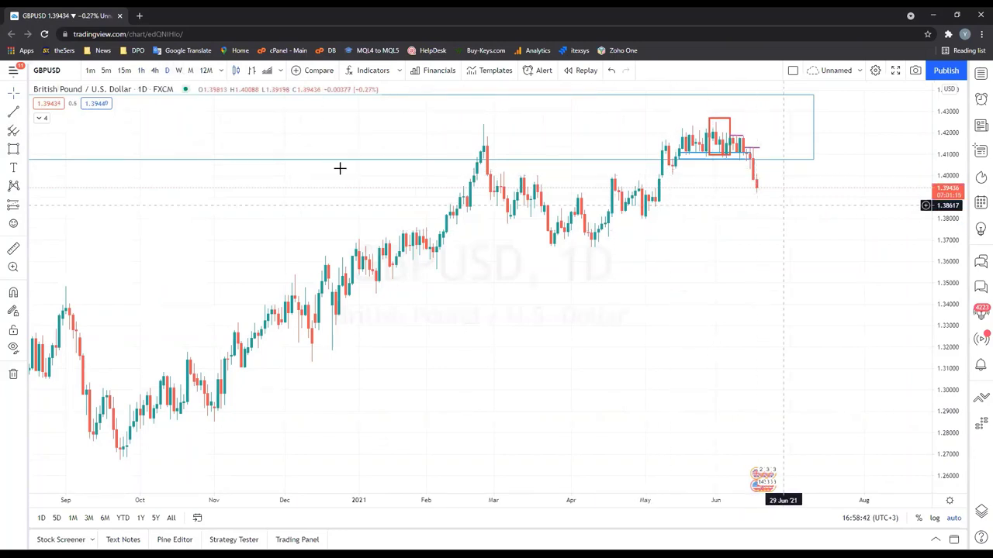
left_click(184, 71)
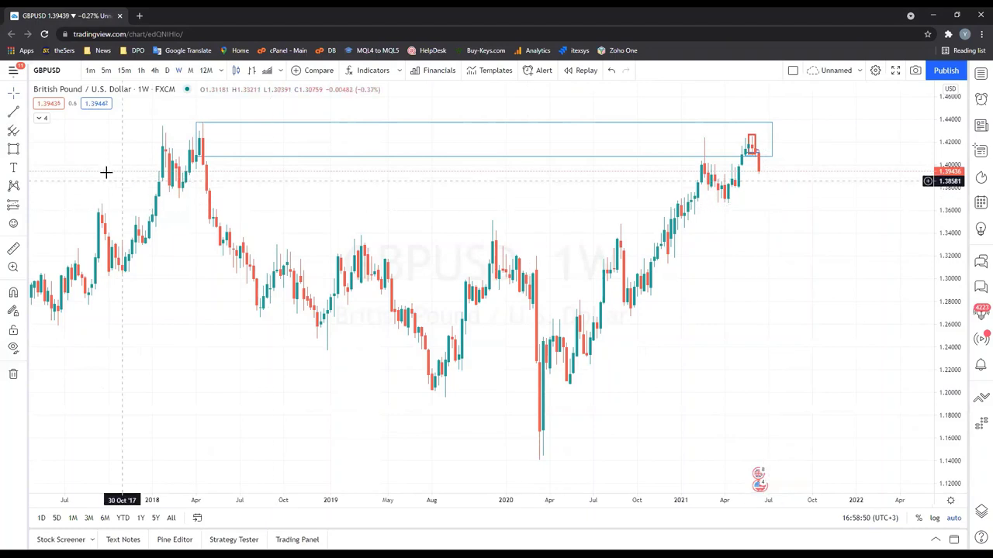
scroll(199, 233, "up", 5)
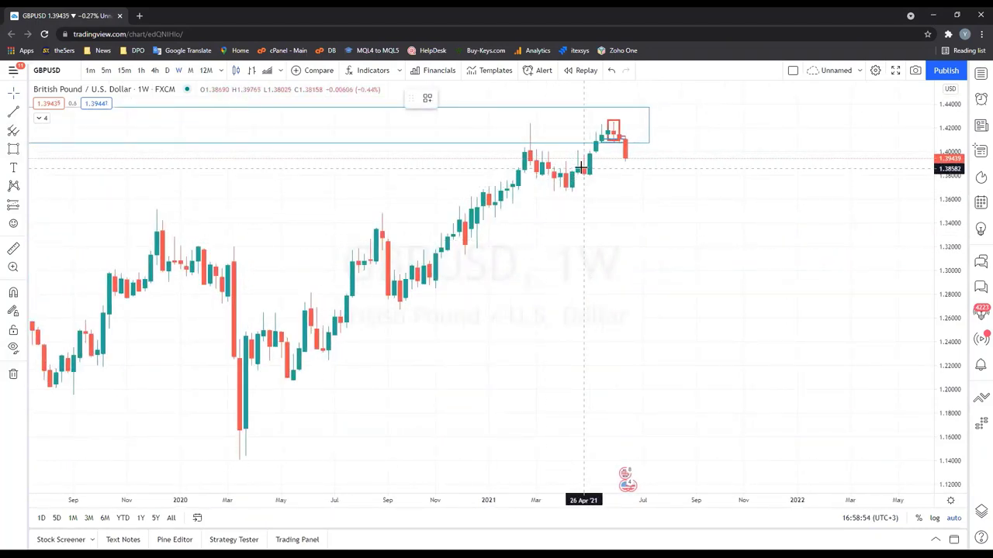
left_click_drag(583, 169, 661, 175)
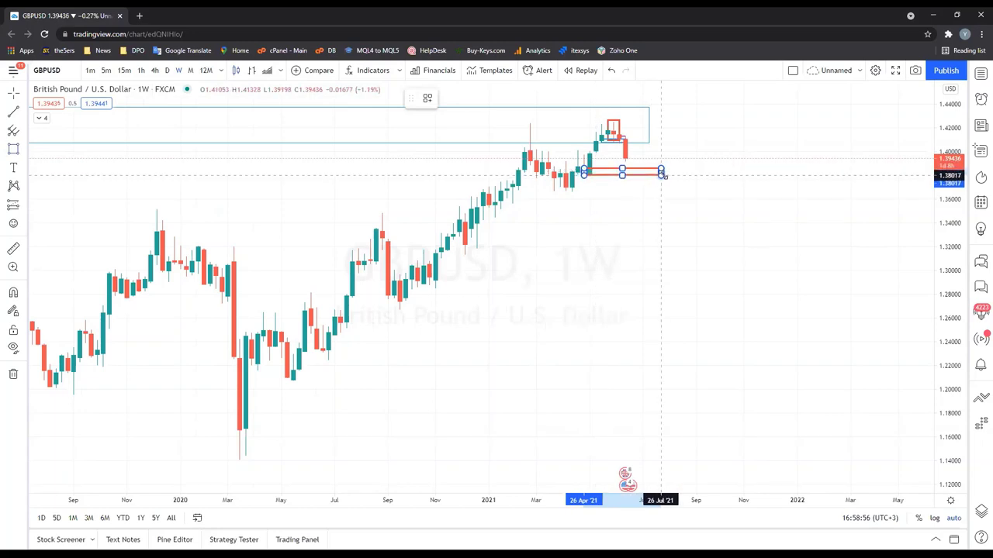
left_click(684, 195)
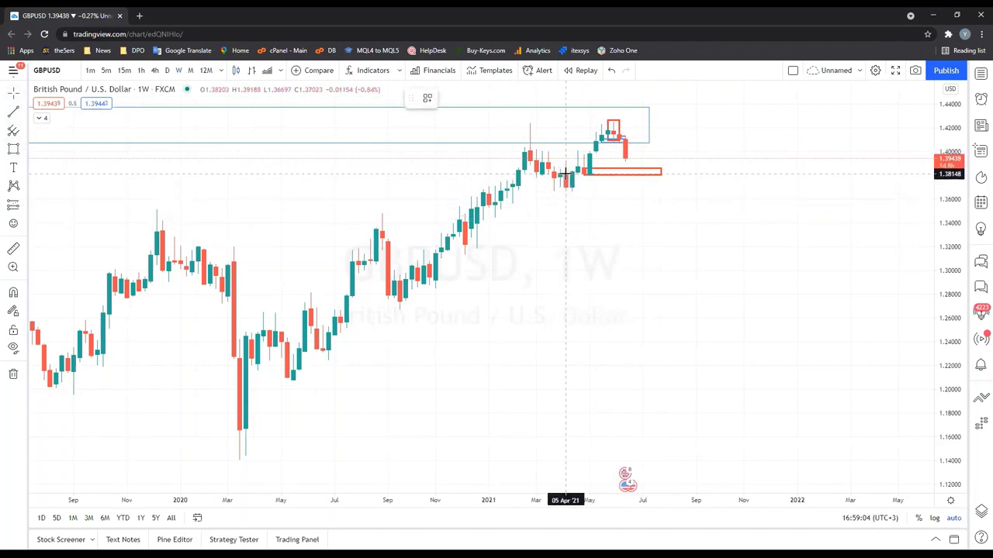
- Draw a wider red zone down to about 1.365 and return to the daily chart
left_click_drag(566, 172, 708, 191)
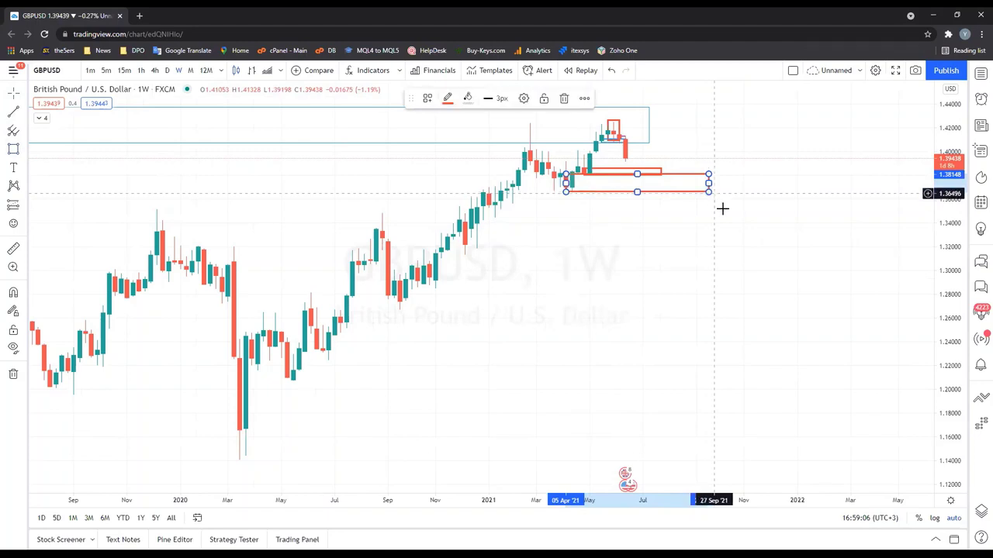
left_click(722, 208)
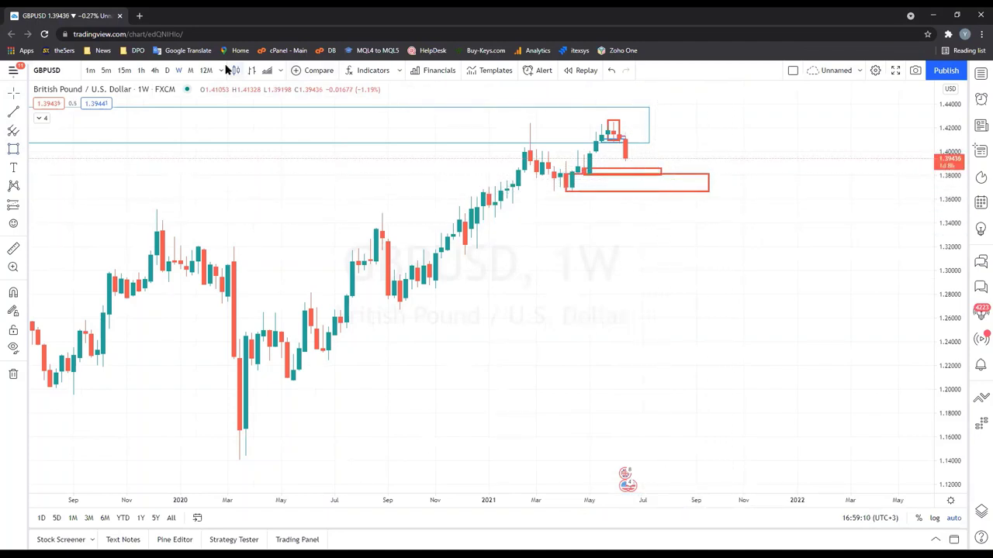
left_click(169, 71)
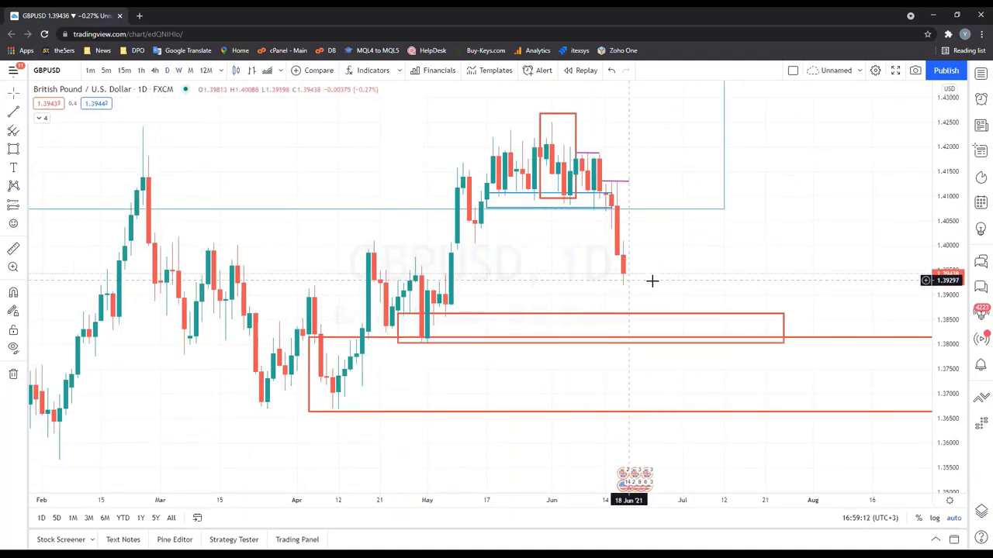
- Check the upper red demand rectangle, then step through 4h down to the 1-hour timeframe
left_click(780, 328)
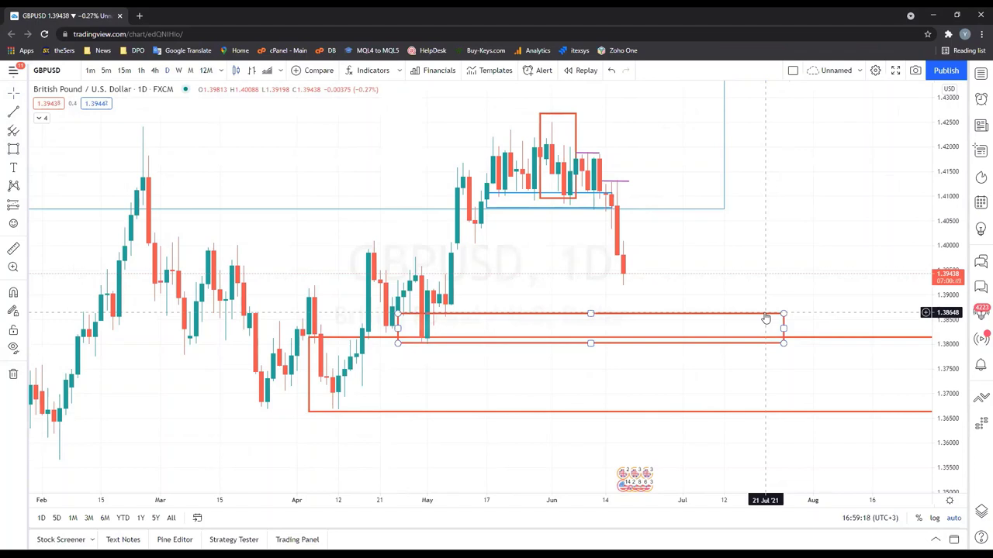
left_click(718, 293)
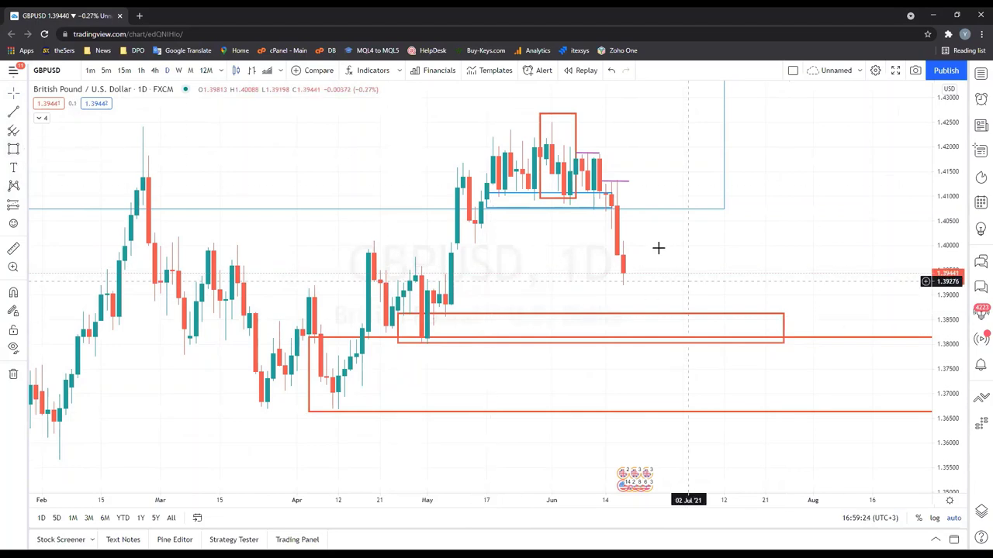
left_click(155, 71)
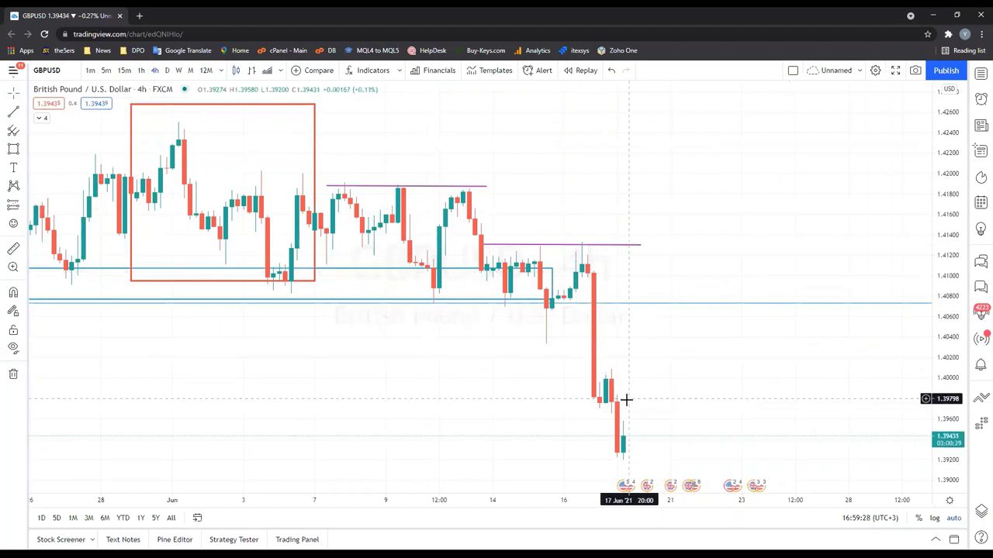
left_click(140, 71)
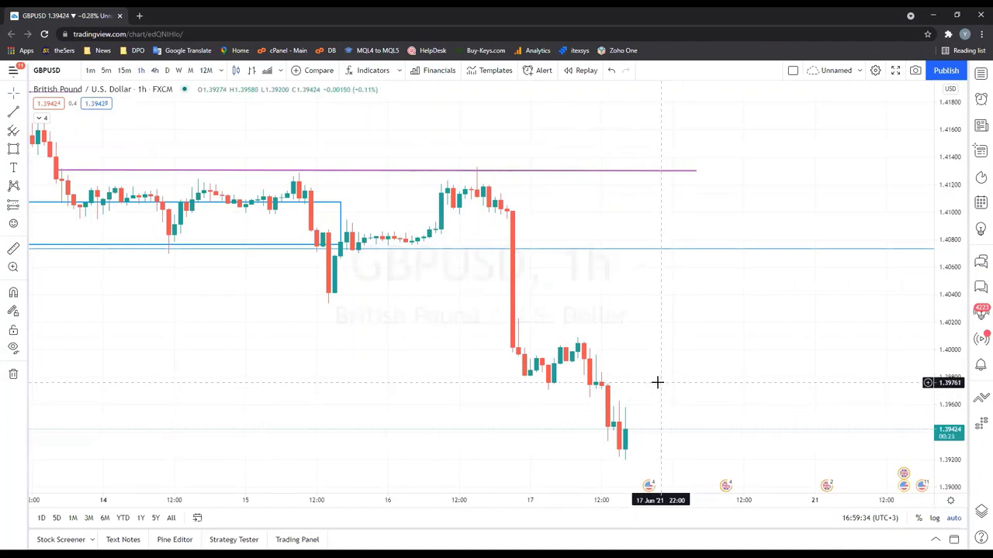
- Draw a short magenta level at about 1.3975 across 17 Jun and unhide EMA 9 and EMA 21
left_click(530, 384)
left_click(663, 383)
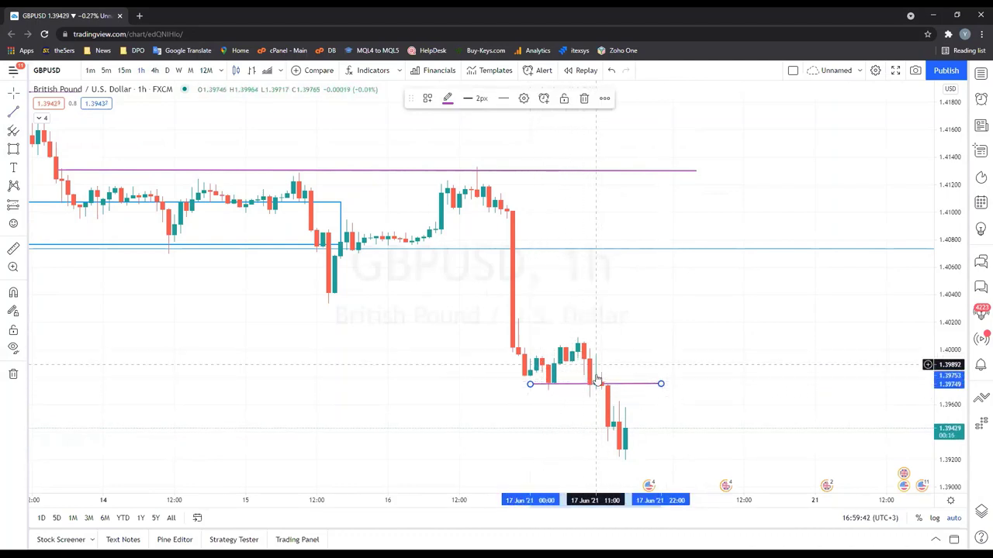
left_click(40, 120)
left_click(83, 130)
left_click(87, 155)
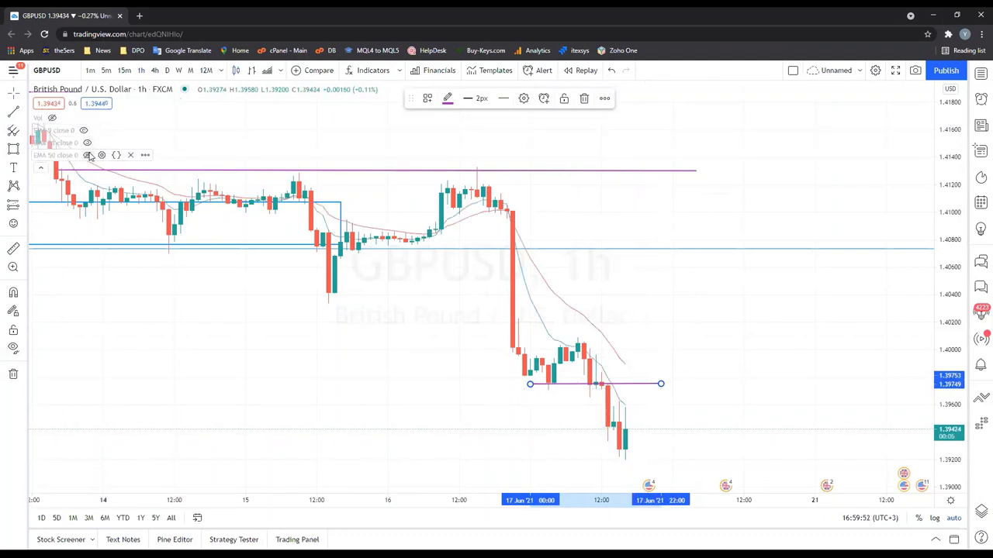
- Unhide the EMA 50 line and switch GBPUSD to daily candles
left_click(88, 155)
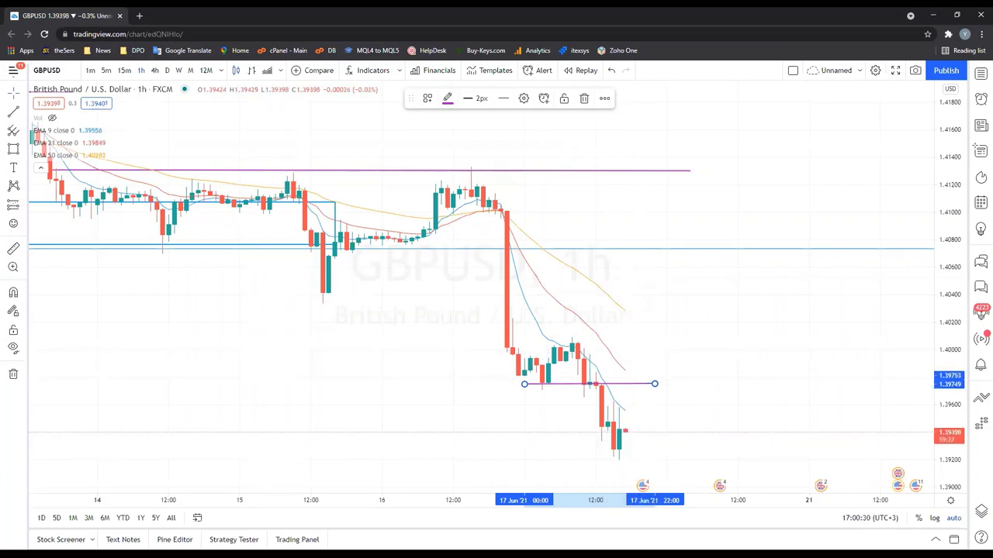
left_click(167, 71)
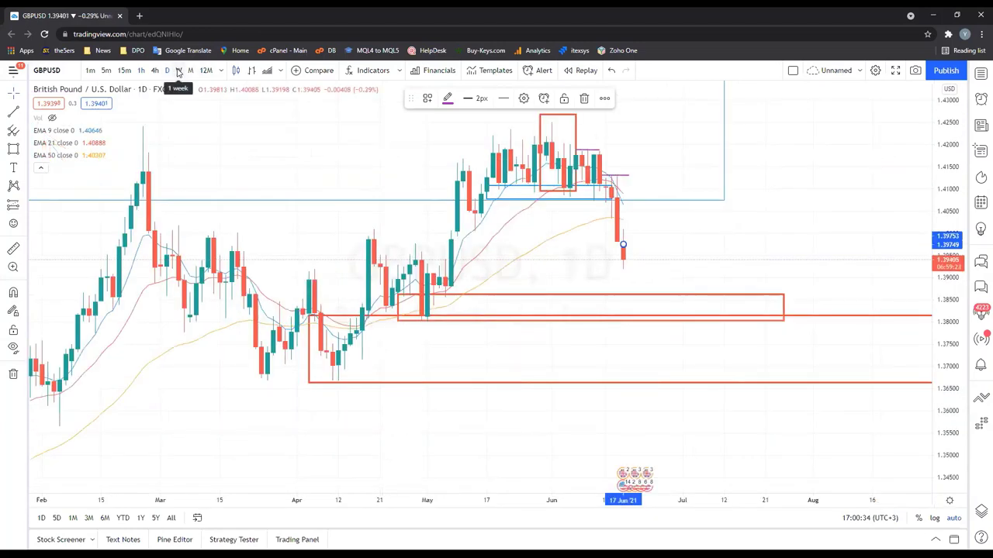
- On weekly candles, zoom in and delete the larger red demand rectangle below price
left_click(178, 70)
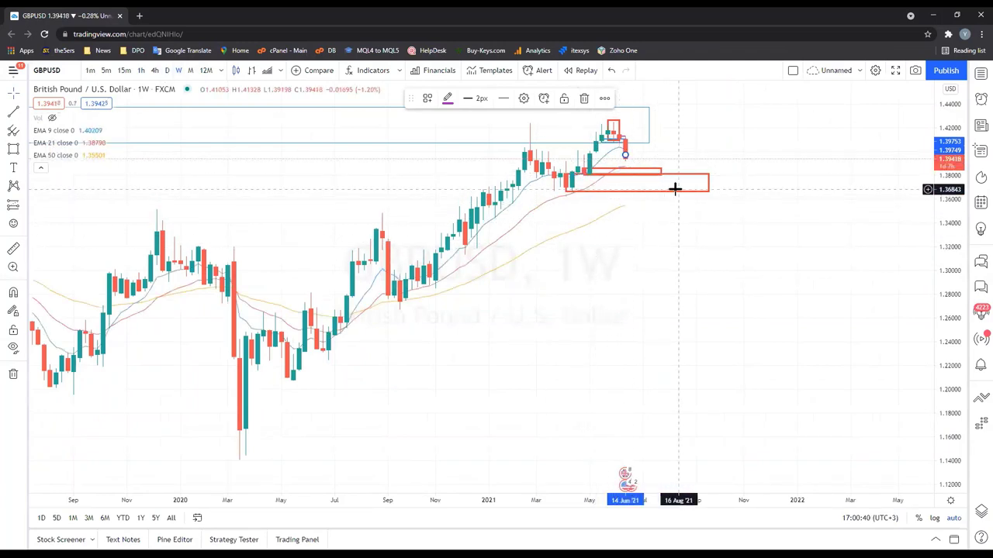
scroll(666, 203, "up", 1)
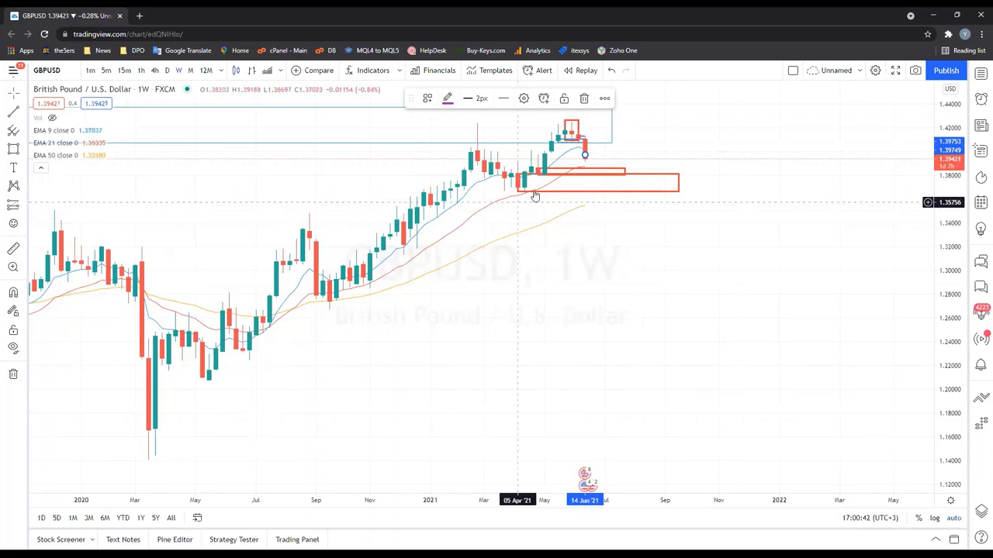
left_click(572, 167)
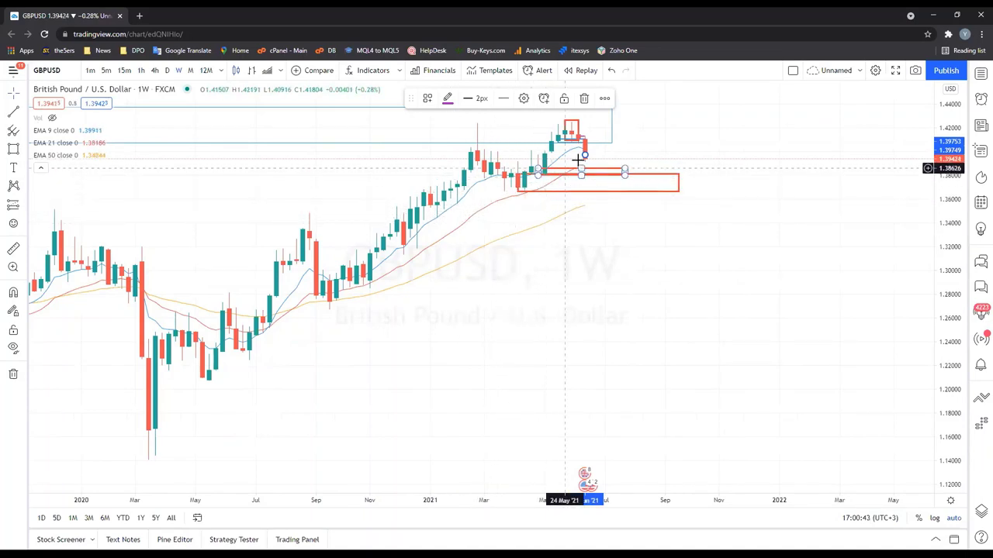
left_click(531, 195)
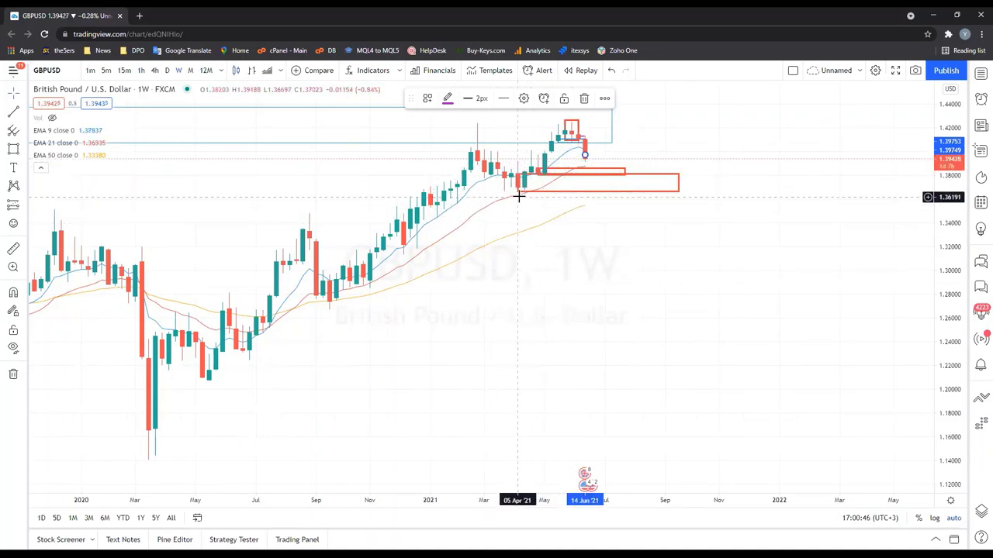
left_click(610, 193)
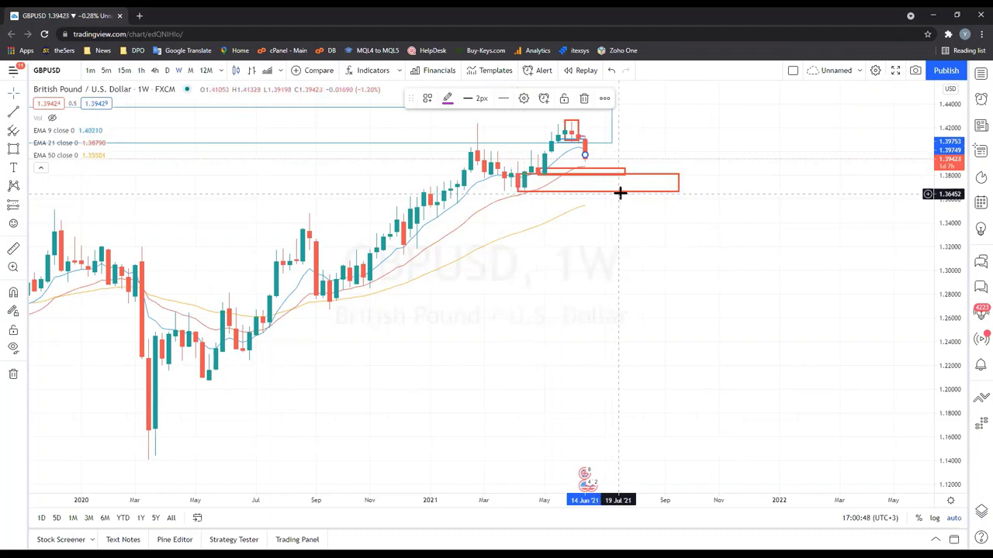
key("Delete")
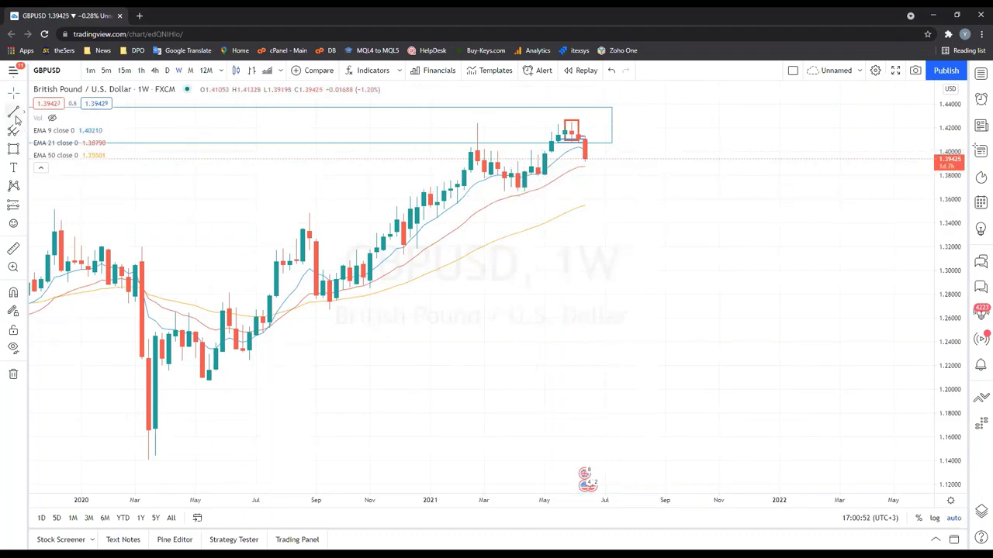
- Draw a purple level at about 1.3684 and a thin red zone near 1.38 from April 2021
left_click(409, 189)
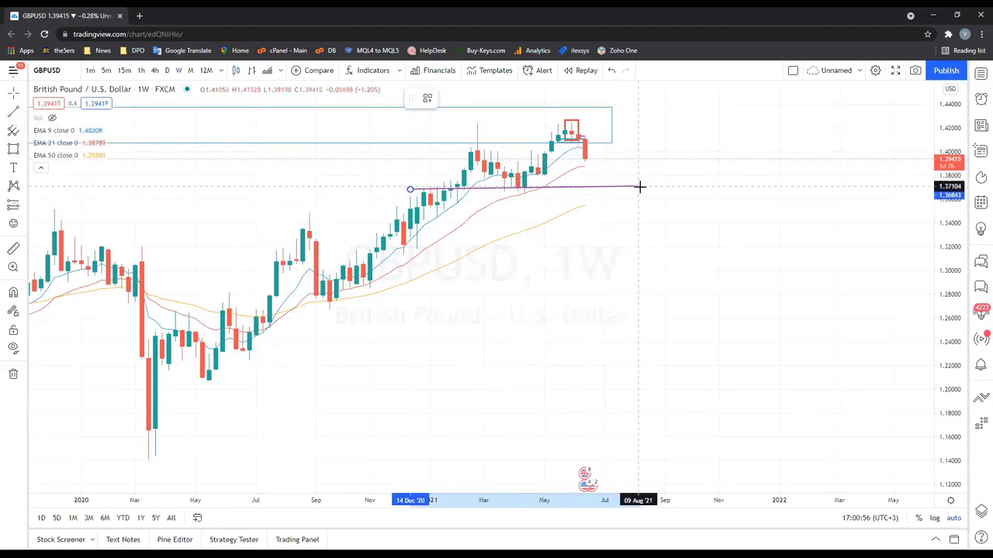
left_click(690, 203)
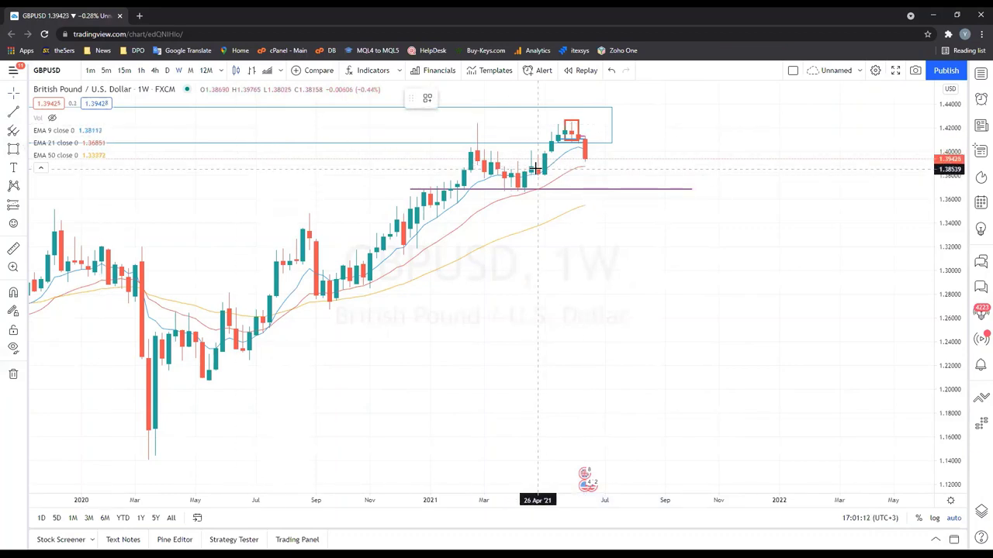
left_click_drag(536, 167, 618, 172)
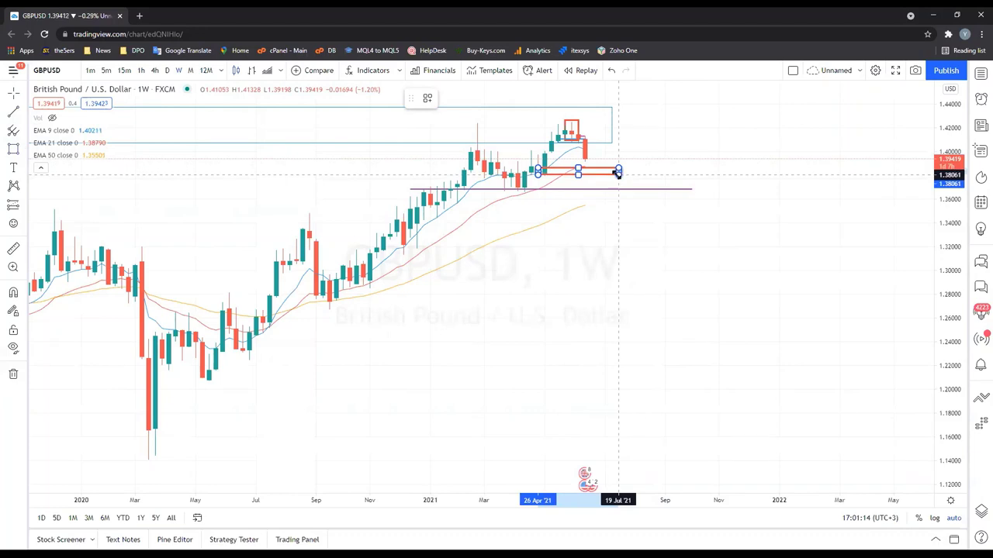
left_click(644, 163)
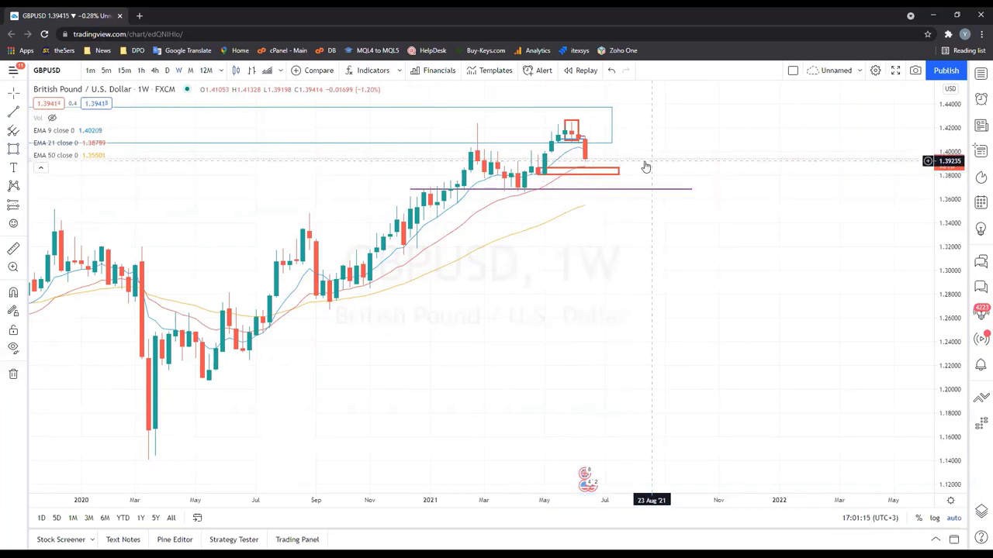
left_click(596, 190)
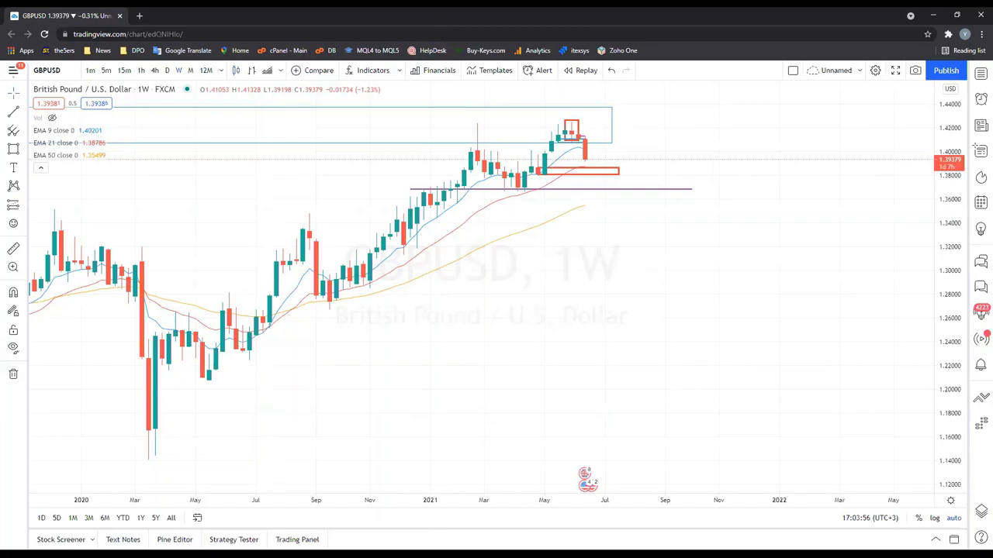
left_click(500, 297)
type("E")
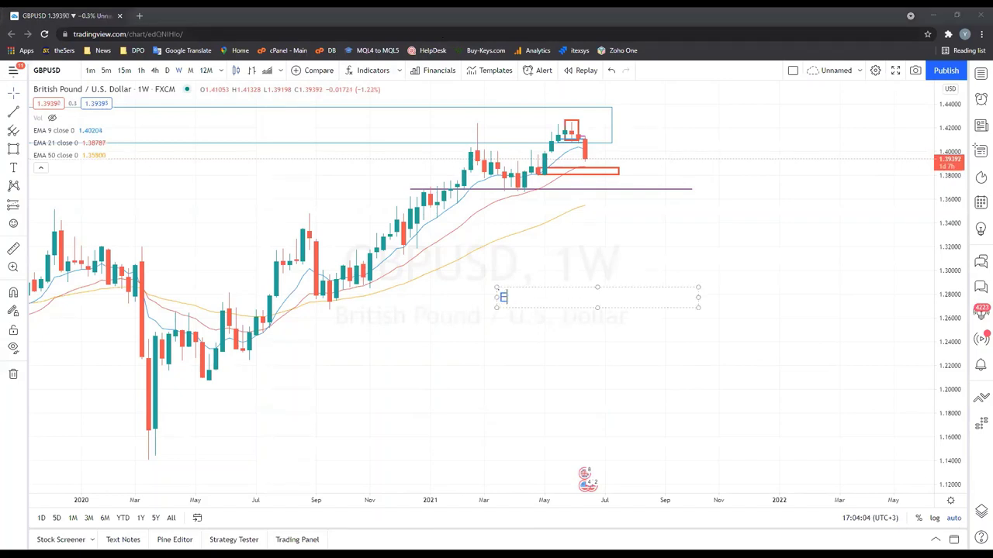
type("dgeWond")
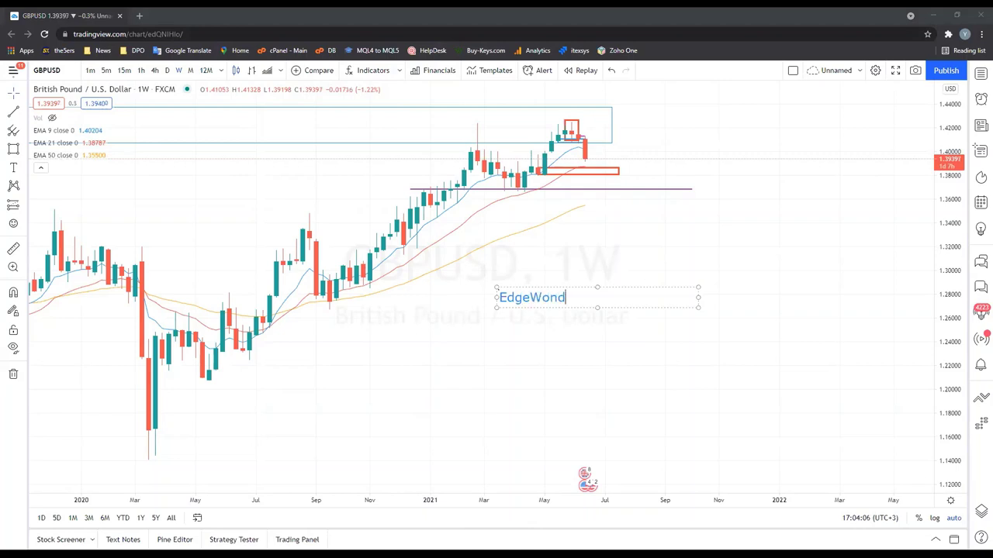
key("BackSpace")
type("k")
key("BackSpace")
key("BackSpace")
key("BackSpace")
key("BackSpace")
type("wonk")
key("Delete")
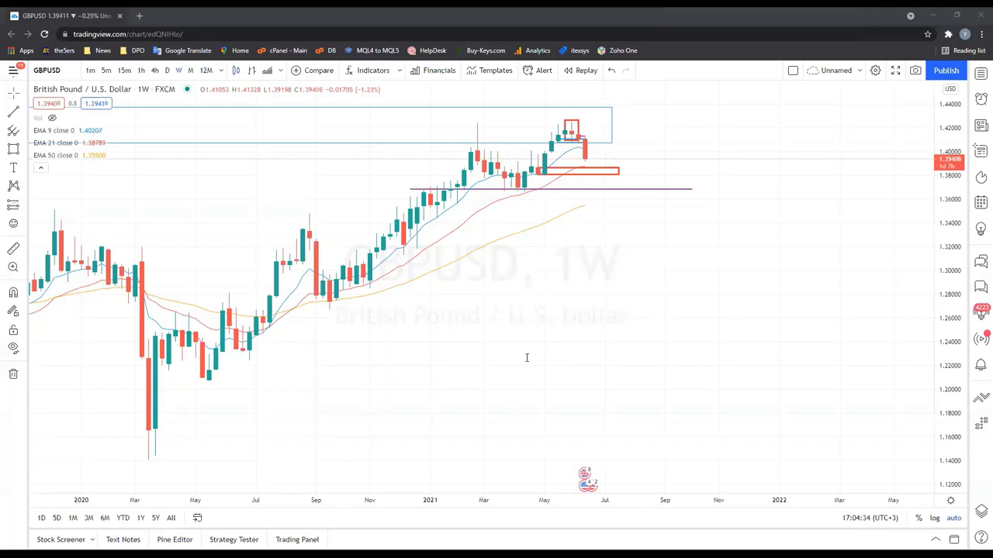